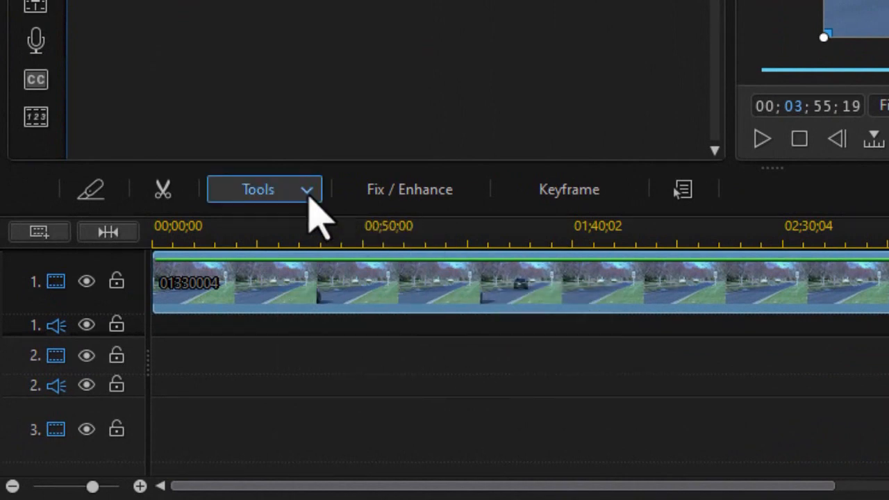
Open the Magic Cut tool for the clip on video track 1 and read its help description
click(288, 192)
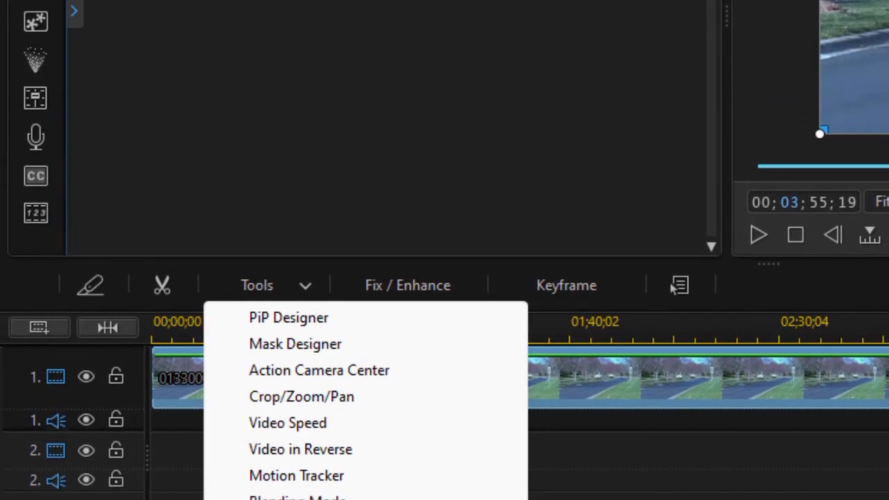
click(316, 435)
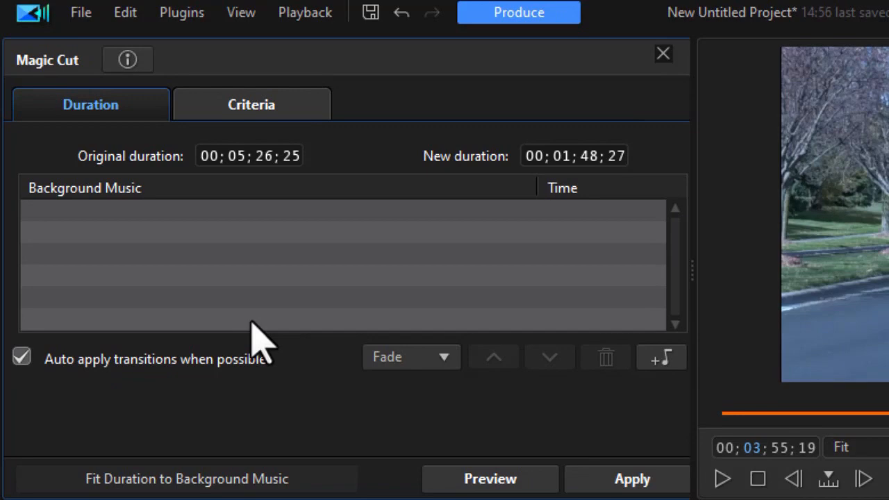
click(130, 67)
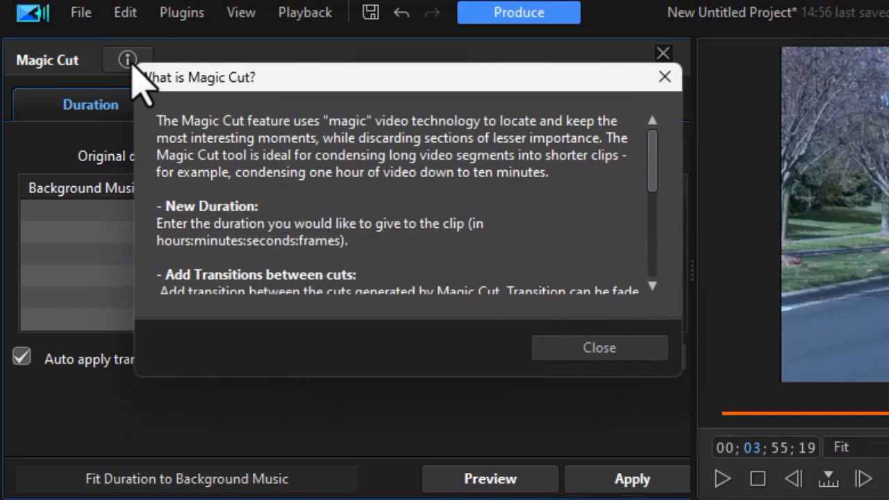
drag(650, 166, 651, 184)
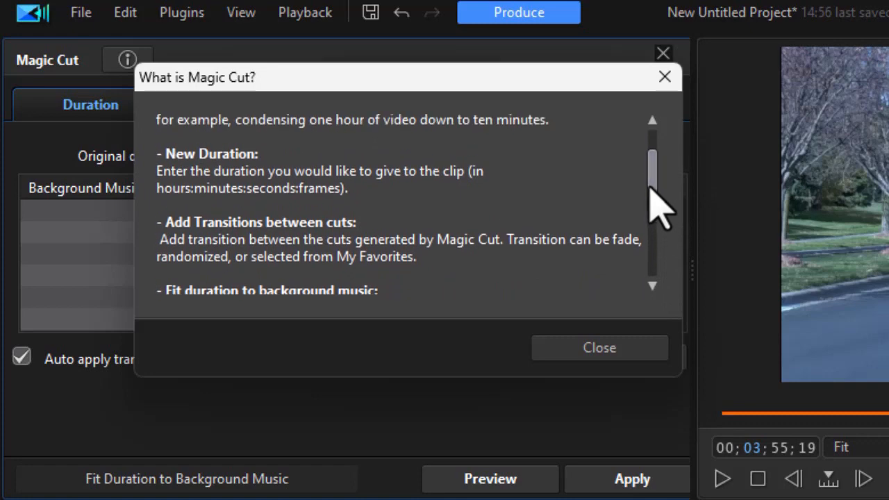
click(664, 78)
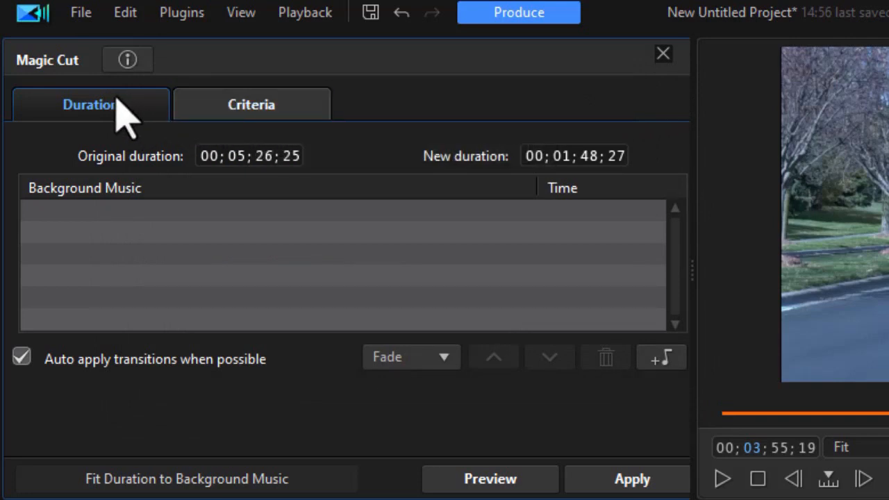
Set the Magic Cut criteria for duration of scenes and scenes with moving objects to their maximum
click(259, 112)
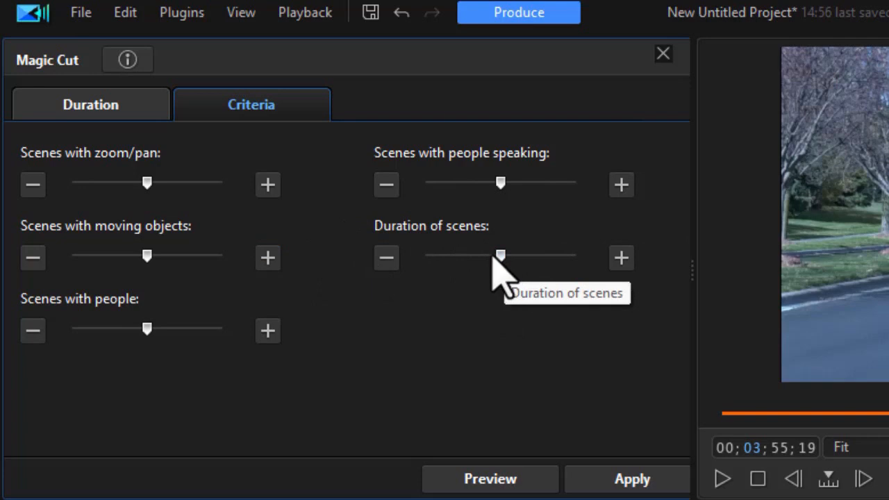
click(502, 256)
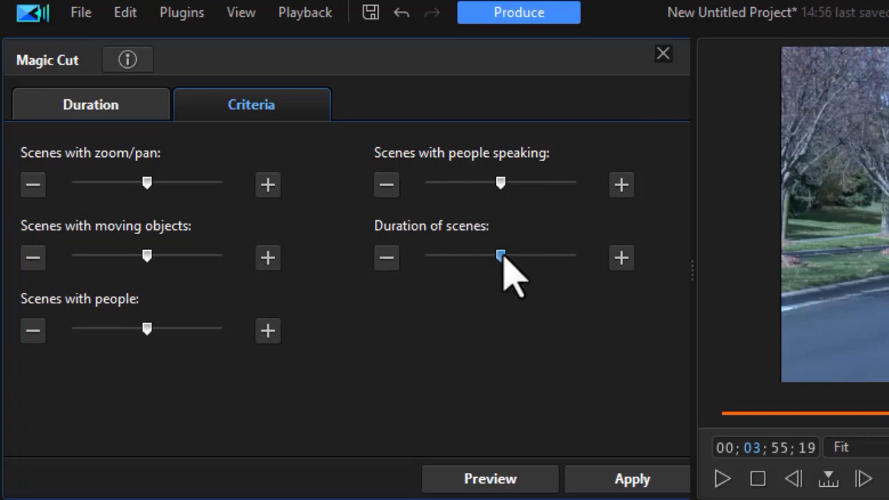
drag(501, 255, 605, 260)
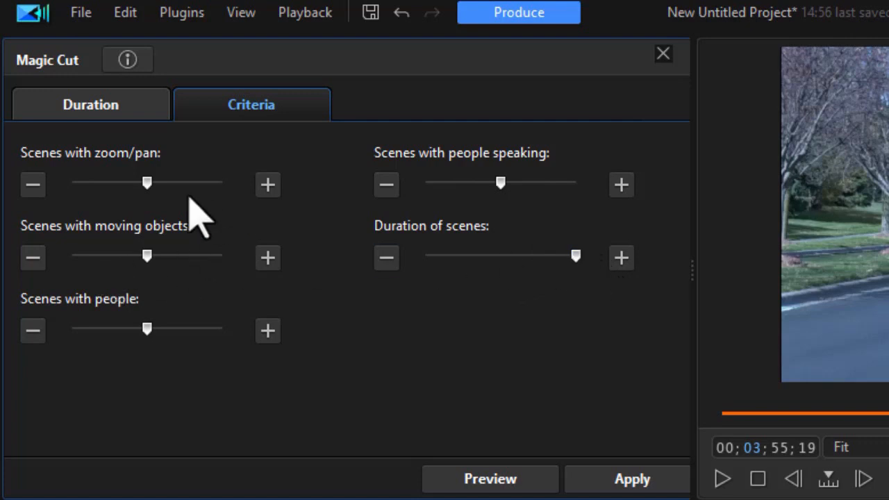
drag(146, 257, 222, 257)
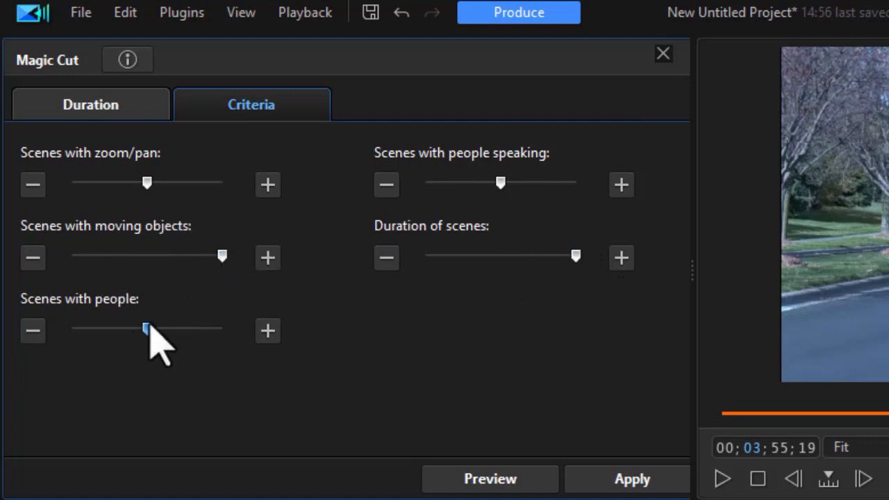
Set scenes with people to the minimum, and lower scenes with zoom/pan and scenes with people speaking to about a quarter
drag(145, 328, 26, 314)
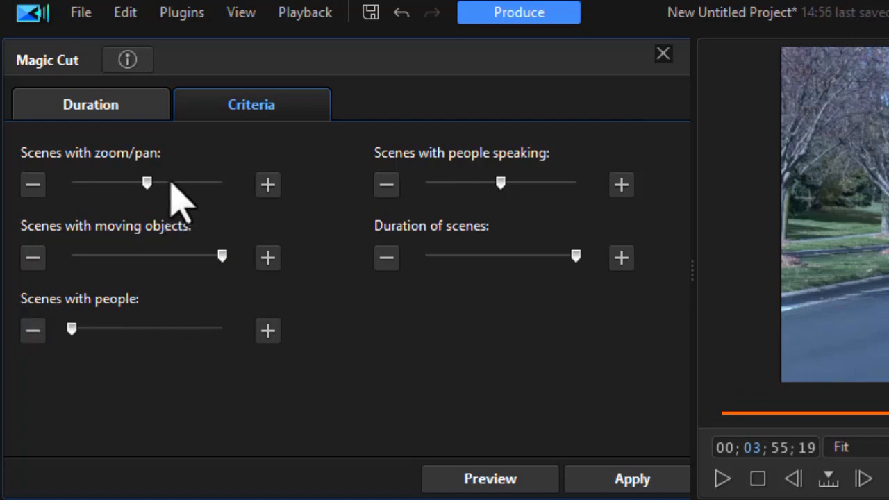
drag(144, 180, 109, 184)
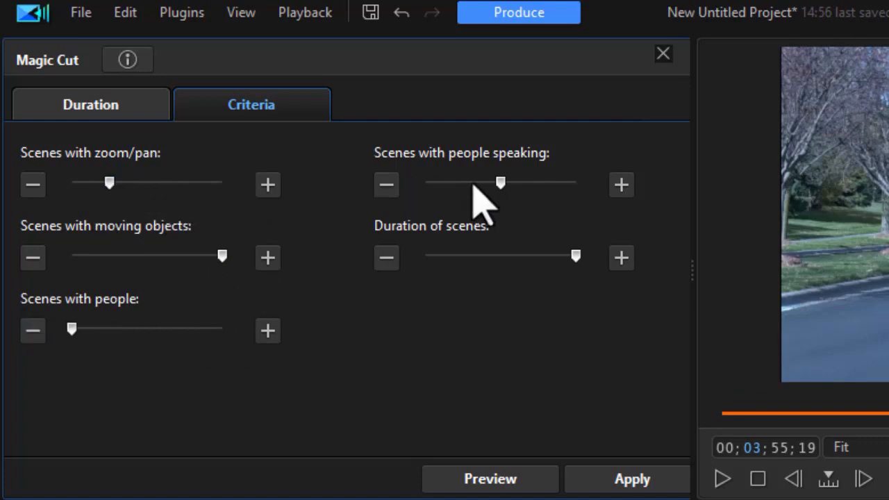
drag(498, 182, 463, 184)
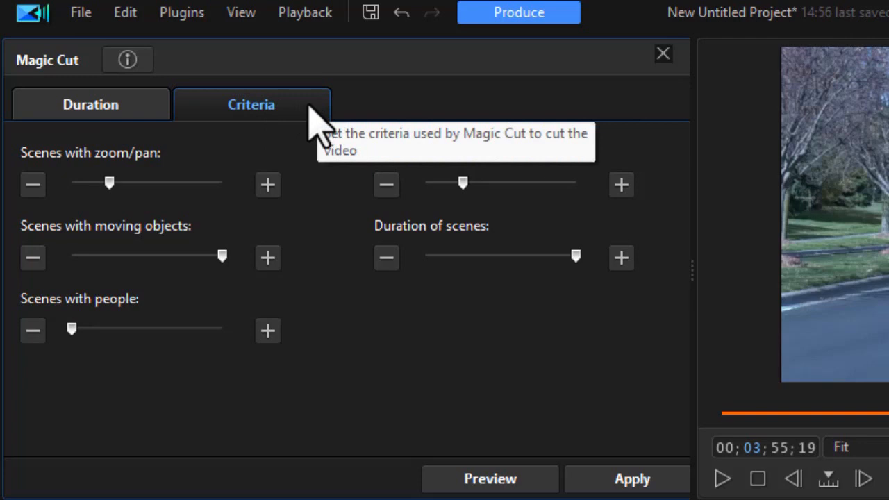
Set the new duration of the Magic Cut video to 00;04;30;00
click(121, 106)
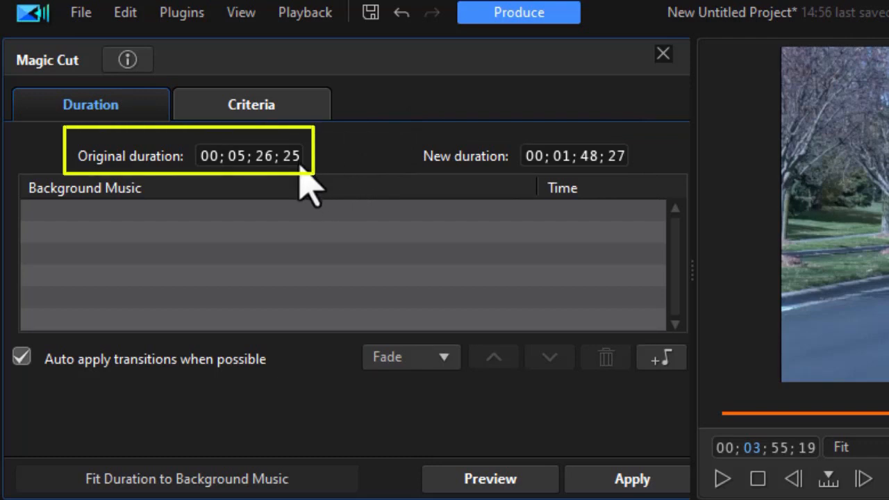
click(562, 156)
text(4)
click(590, 157)
text(30; 00)
Add hips-are-moving.mp3 and How_About_Nah.mp3 from the Audio folder as background music
click(660, 357)
scroll(444, 347, down, 1)
scroll(444, 361, down, 10)
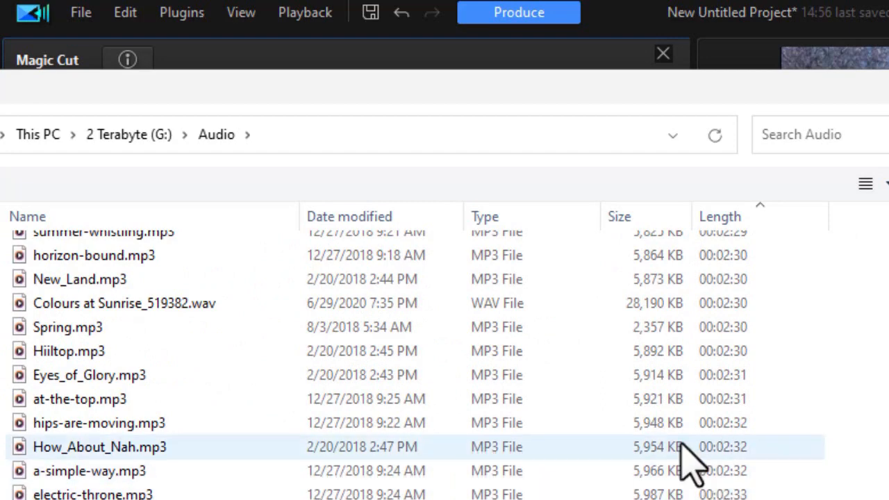
click(650, 426)
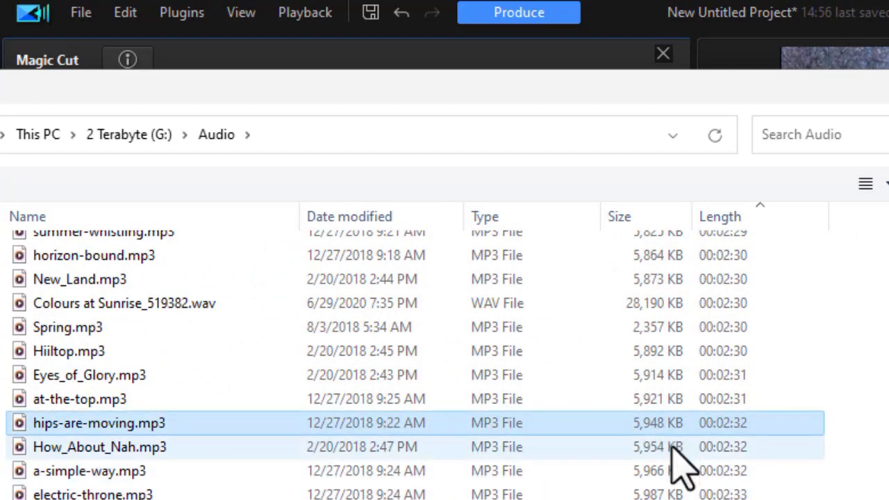
shift+click(673, 446)
key(Return)
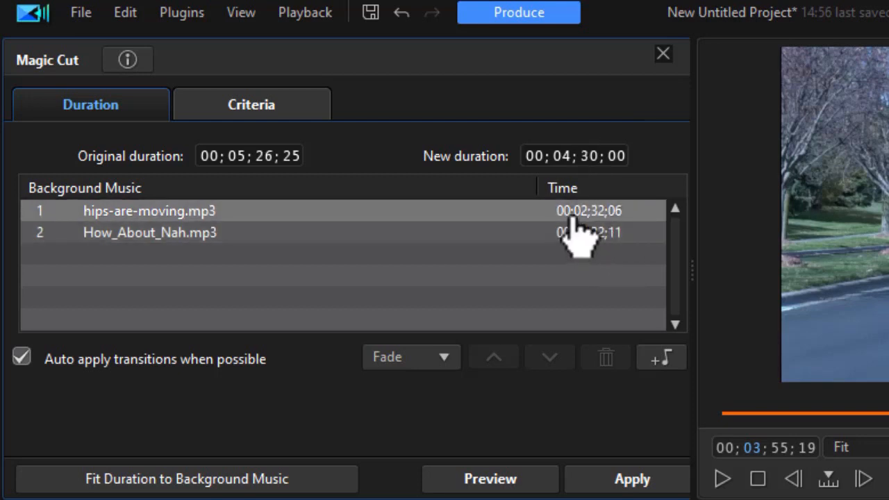
Try to add a third background music file and raise the new duration to 00;05;26;25
click(661, 358)
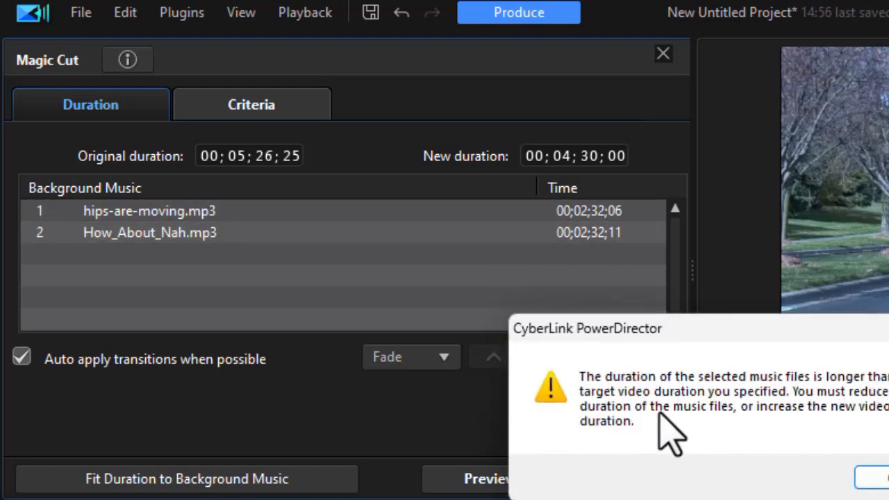
click(874, 478)
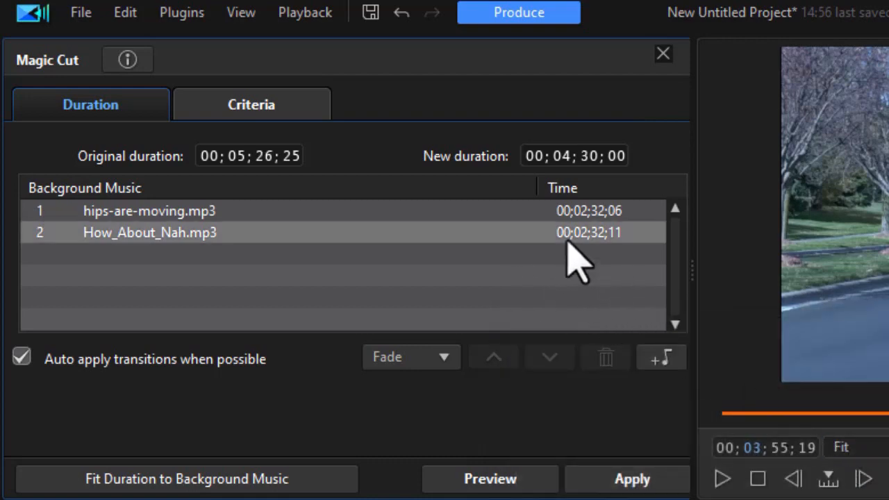
click(569, 160)
text(5)
click(566, 158)
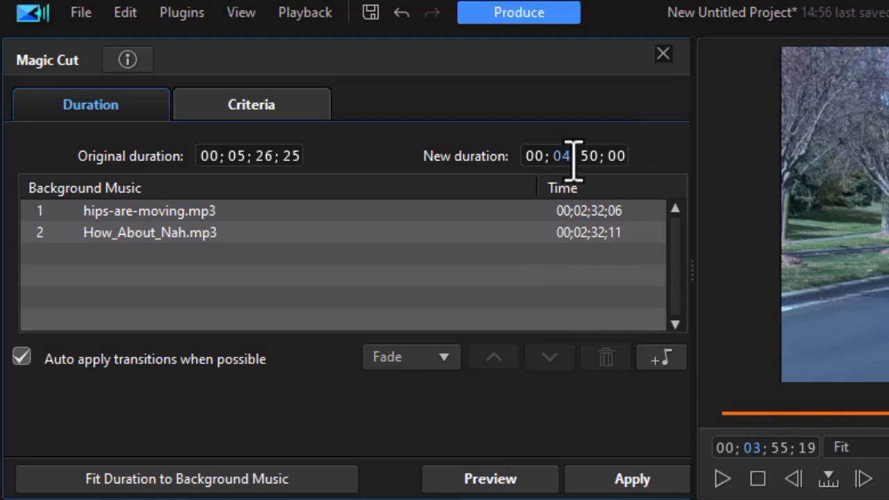
text(5)
click(593, 156)
Add Hammer and Nails (sFX).mp3 to the background music and remove it from the list again
click(661, 351)
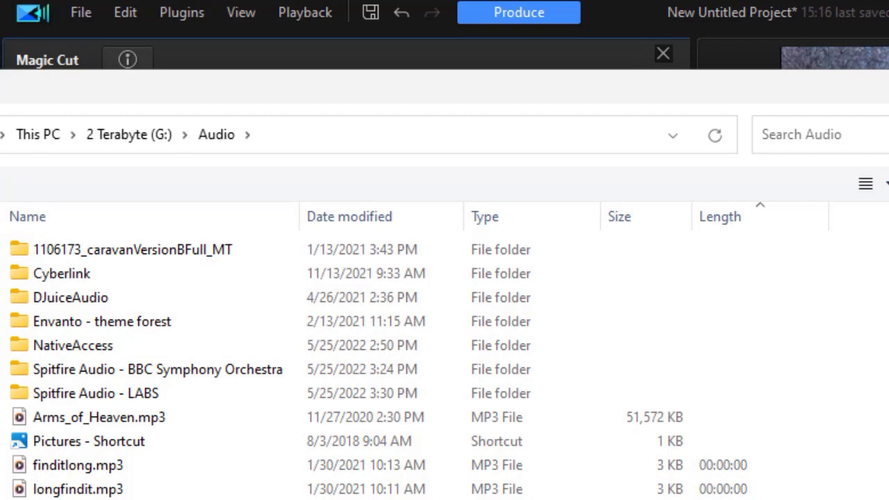
key(Return)
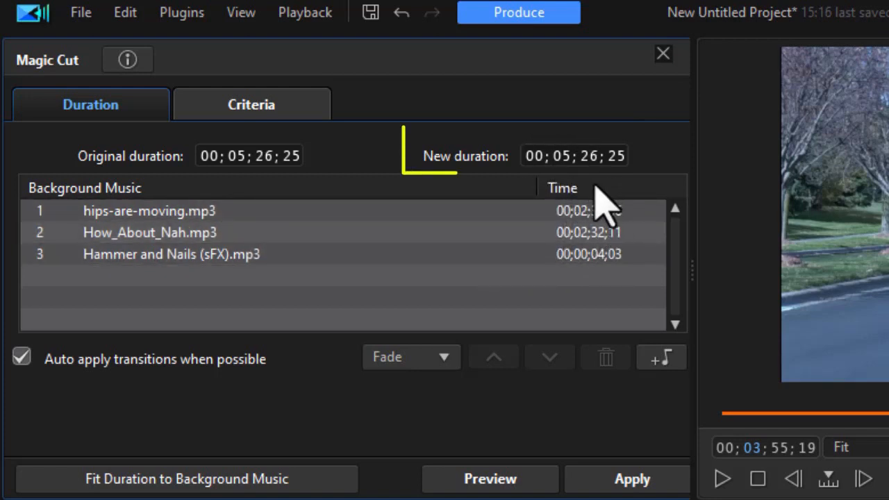
click(598, 258)
click(613, 362)
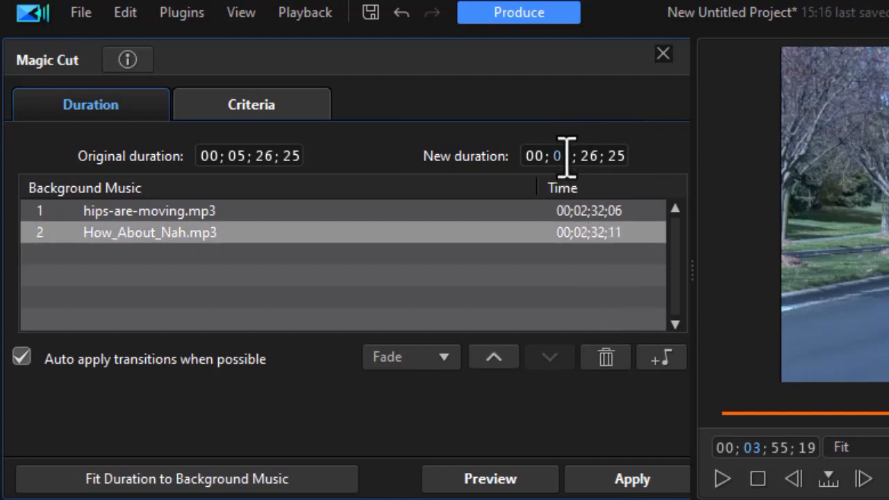
Set the new duration to 00;04;30;00 and fit the duration to the background music
text(4)
click(592, 158)
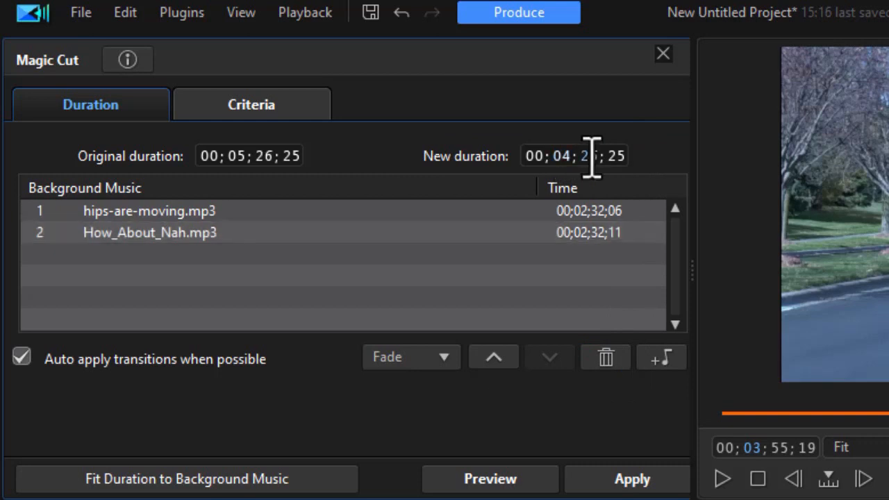
text(3000)
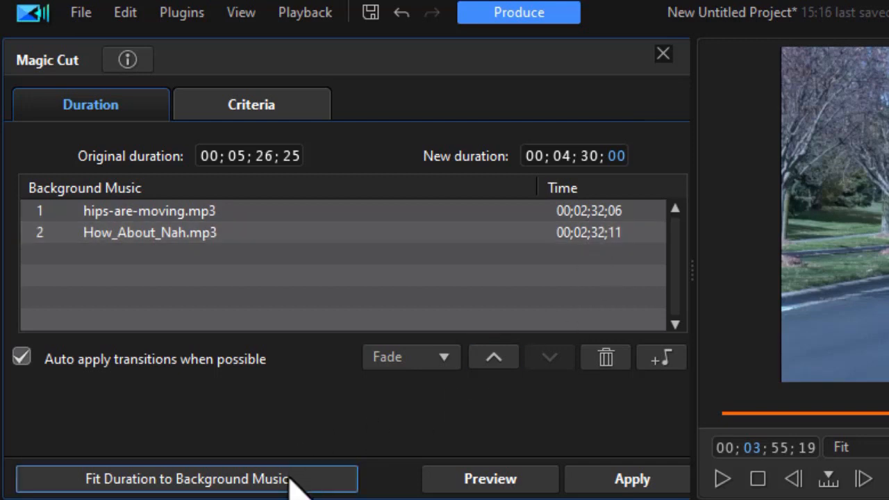
click(325, 486)
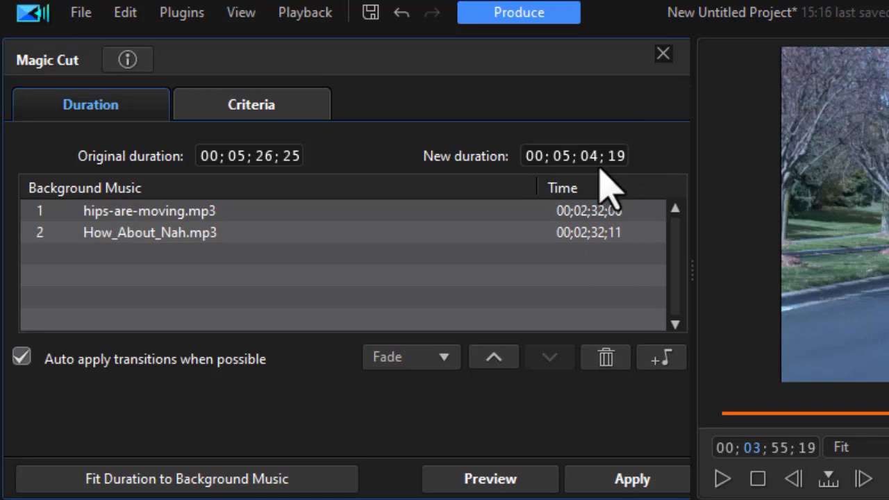
Replace How_About_Nah.mp3 in the background music list with 1892872_expectedMagic_Standard.wav
click(595, 246)
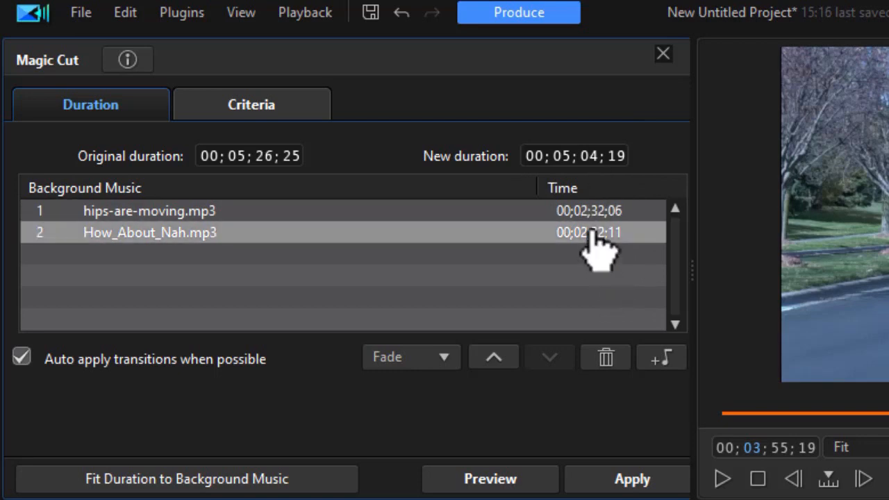
click(608, 354)
click(665, 358)
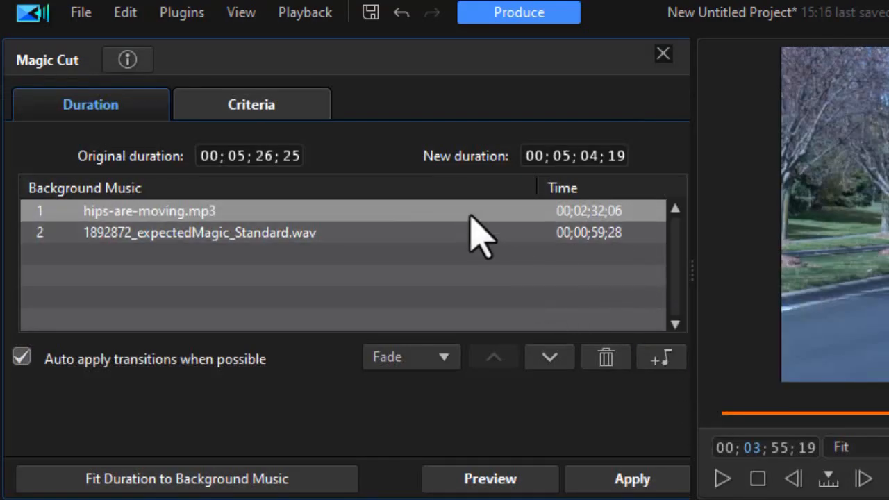
Fit the duration to the background music and change the seconds to make the new duration 00;03;55;06
click(285, 486)
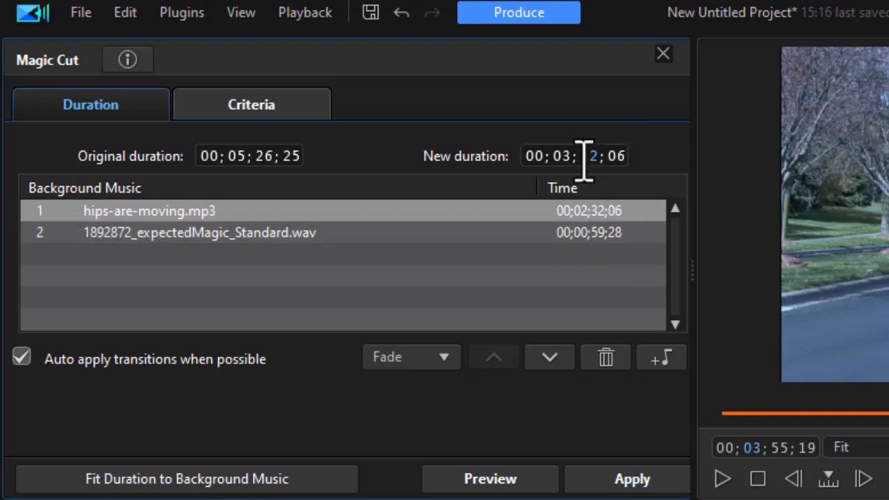
text(55)
Keep automatic transitions enabled and set their type to Random
click(21, 357)
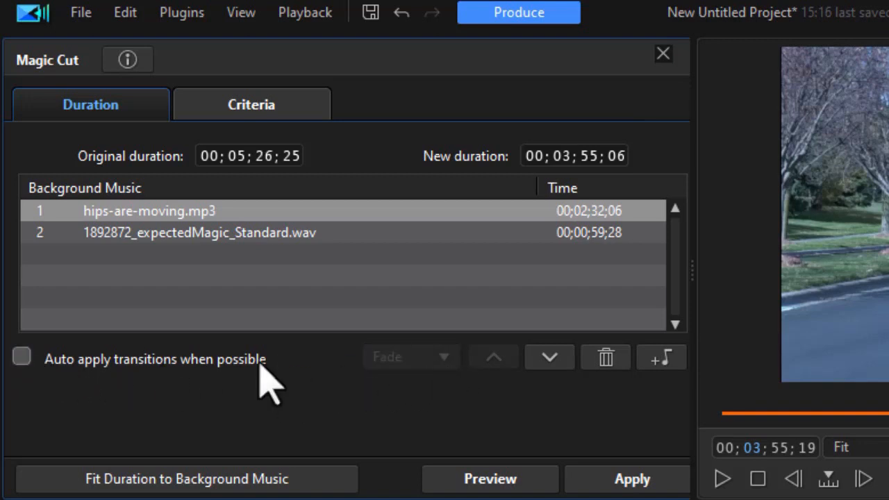
click(22, 357)
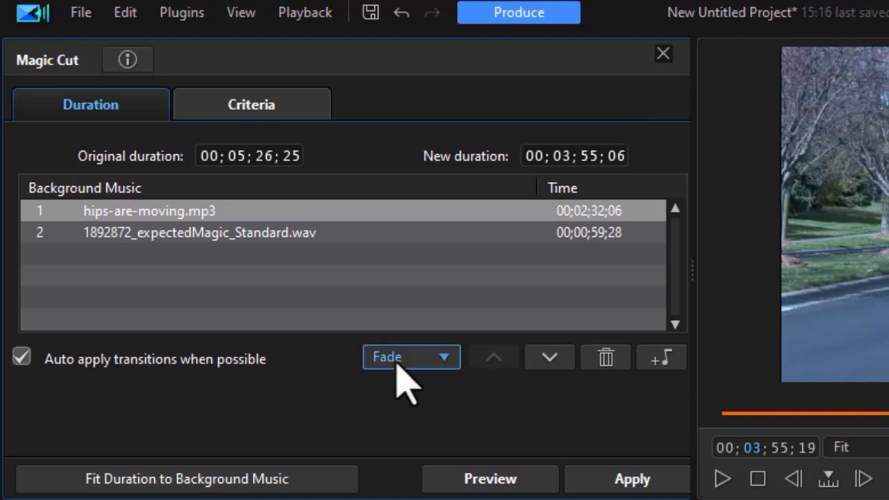
click(443, 357)
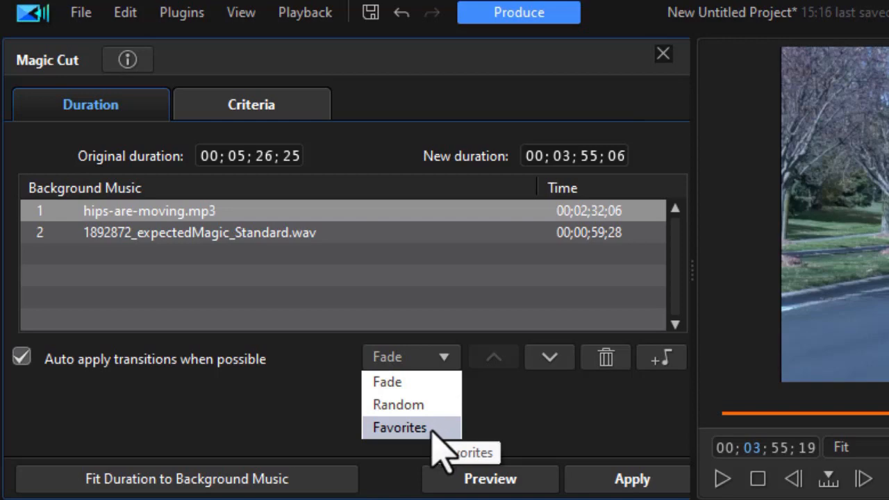
click(427, 405)
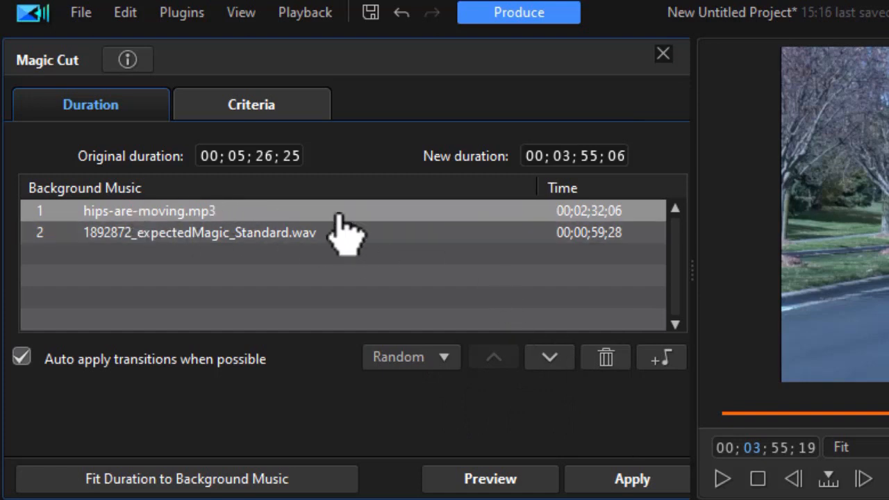
Move 1892872_expectedMagic_Standard.wav to the top of the background music list and preview the Magic Cut result
click(382, 236)
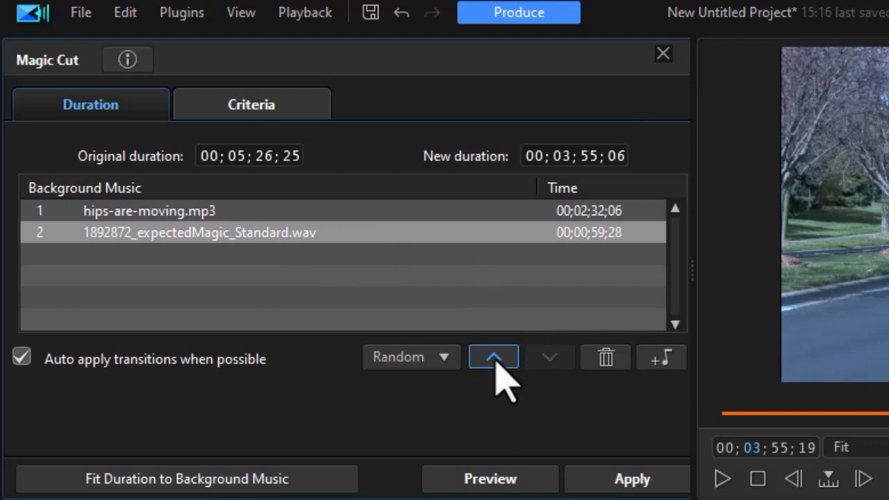
click(495, 361)
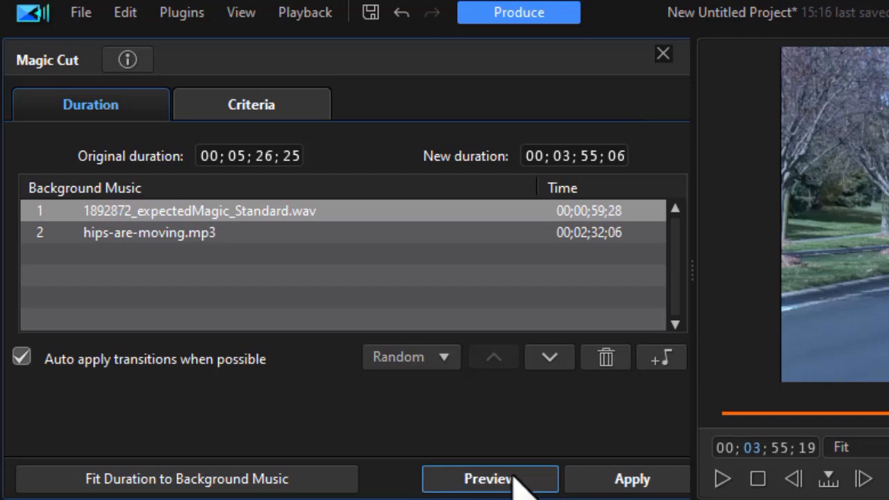
click(516, 479)
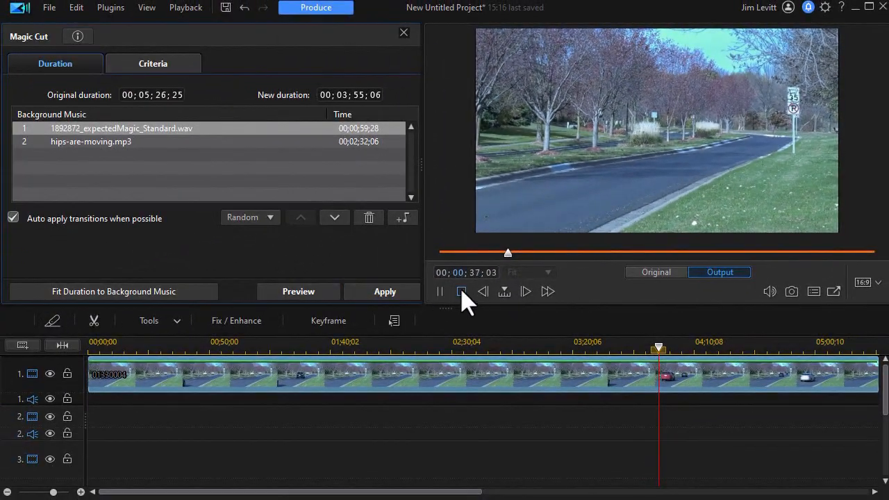
Stop the preview and apply the Magic Cut to the street clip
click(461, 291)
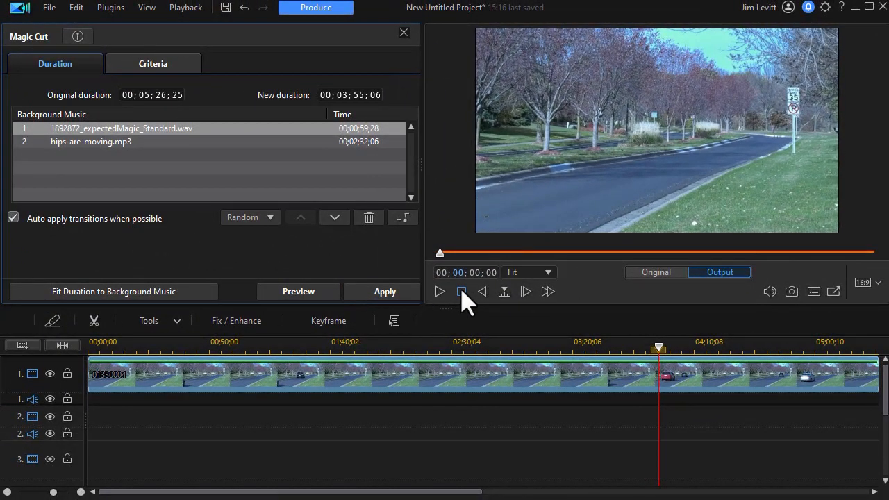
click(390, 291)
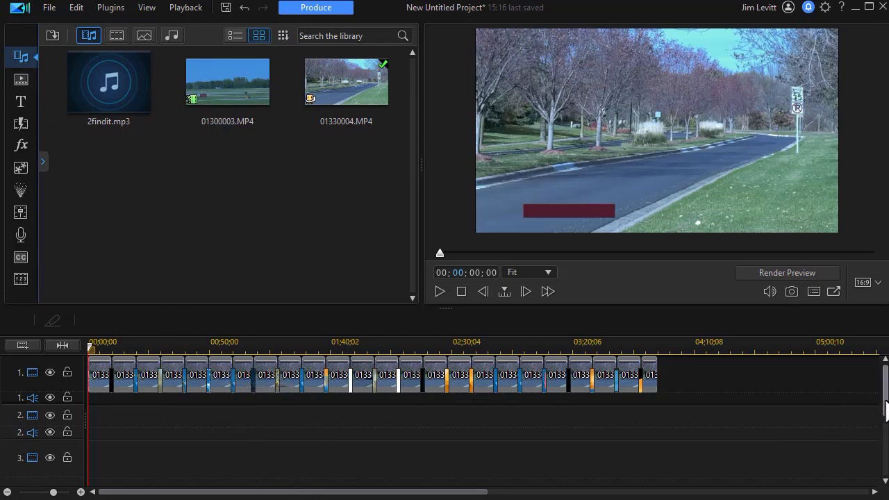
Lower the volume of hips-are-moving.mp3 on the music track
scroll(886, 409, down, 5)
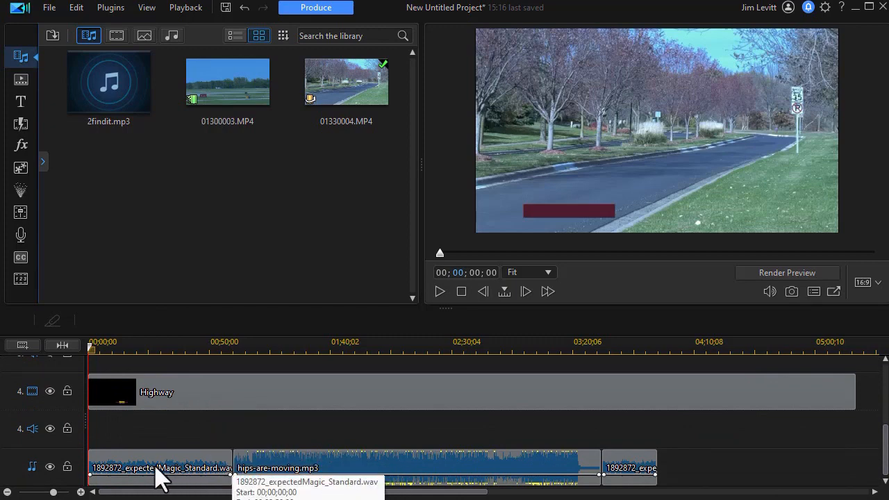
click(395, 477)
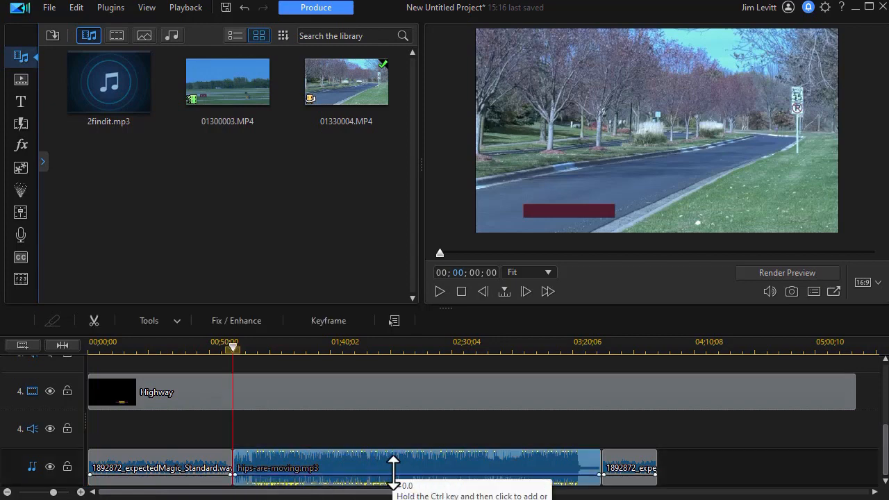
drag(484, 475, 486, 478)
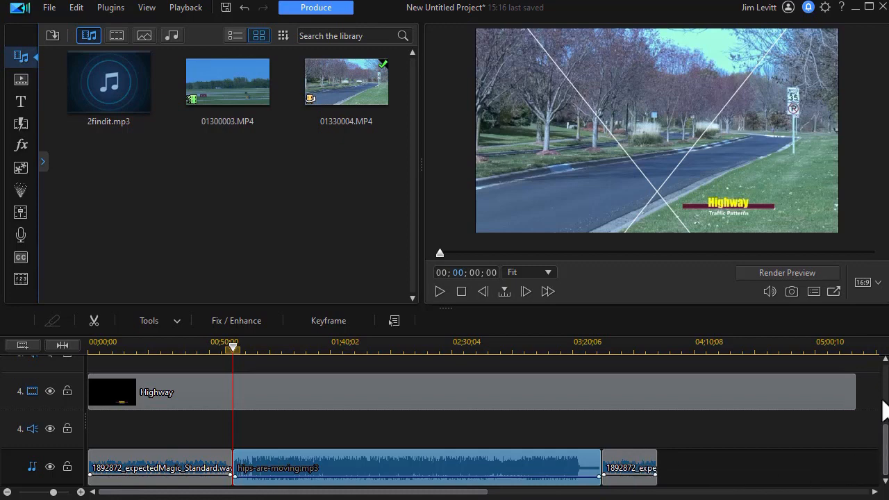
Play the condensed video from near its start to check the cuts and random transitions, and review the clips on the music track
drag(884, 442, 880, 355)
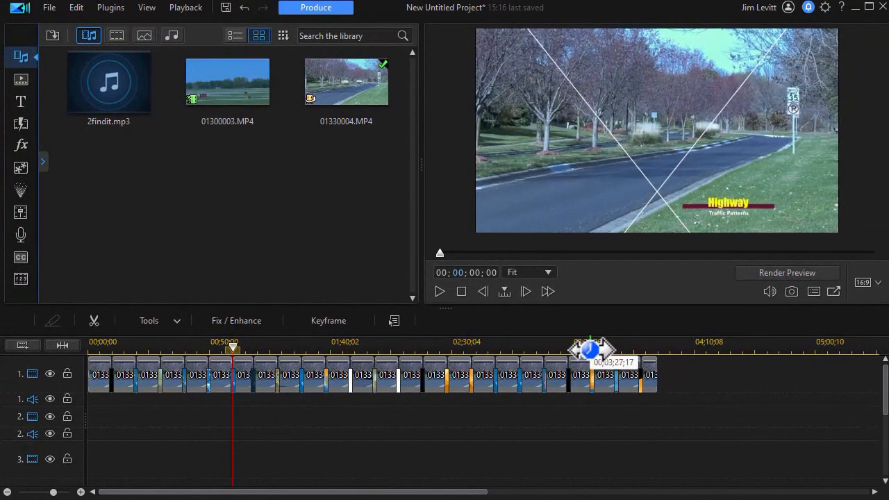
click(572, 293)
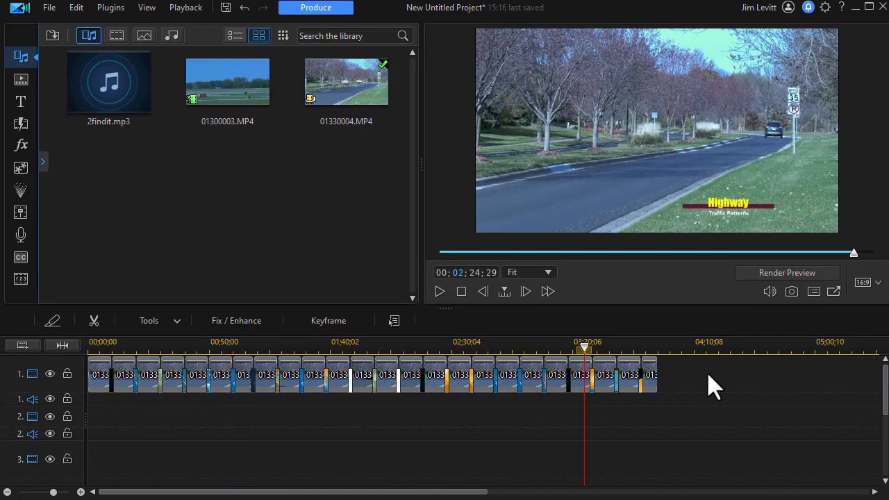
click(103, 346)
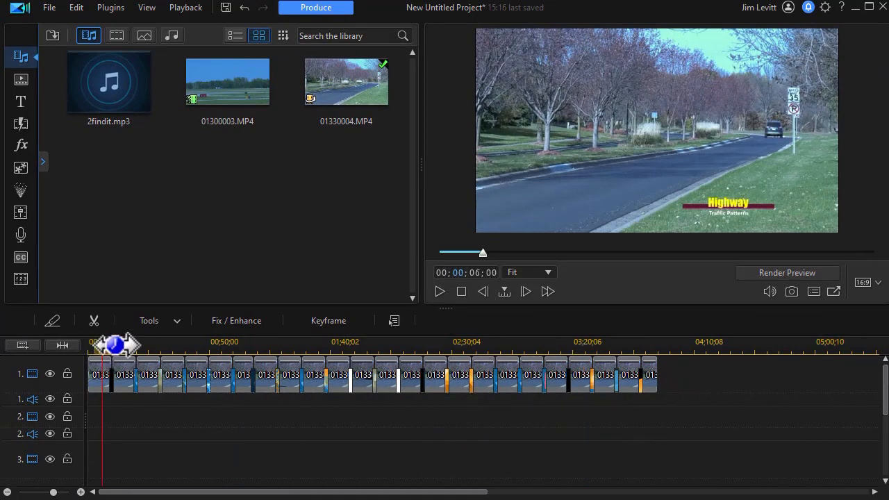
click(439, 295)
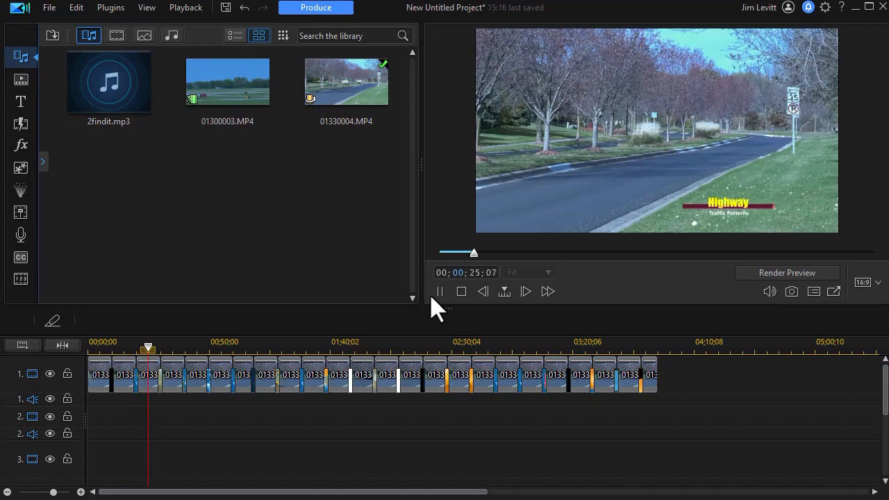
key(space)
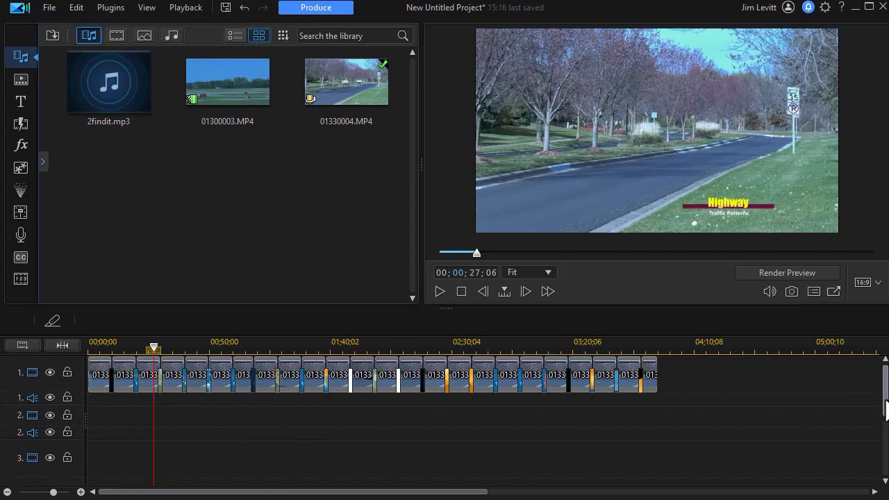
scroll(886, 407, down, 5)
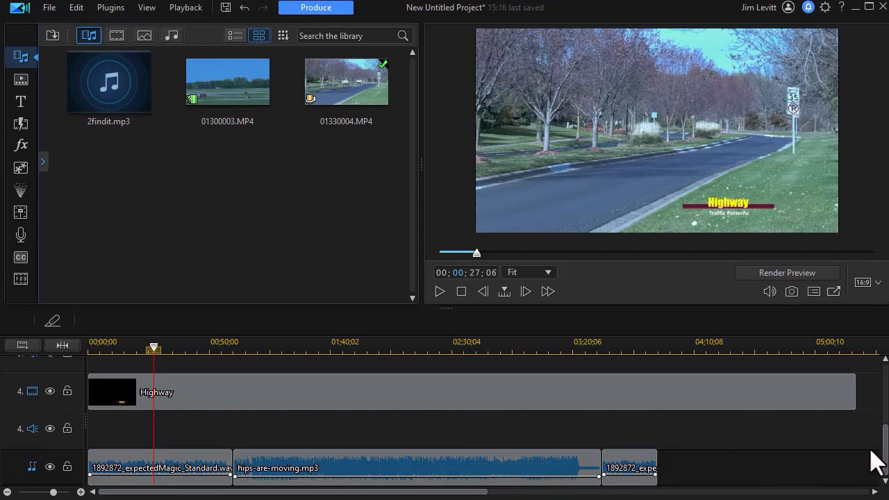
drag(885, 452, 874, 359)
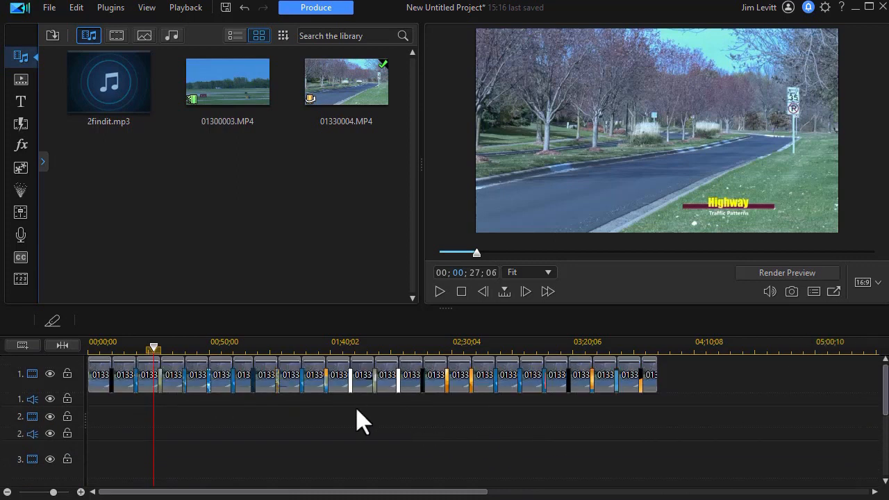
Undo the music volume change and the applied Magic Cut
key(ctrl+z)
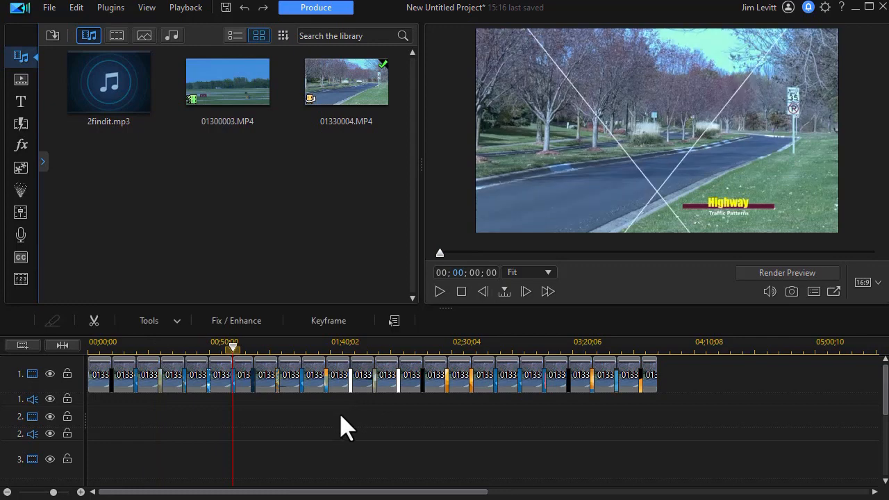
key(ctrl+z)
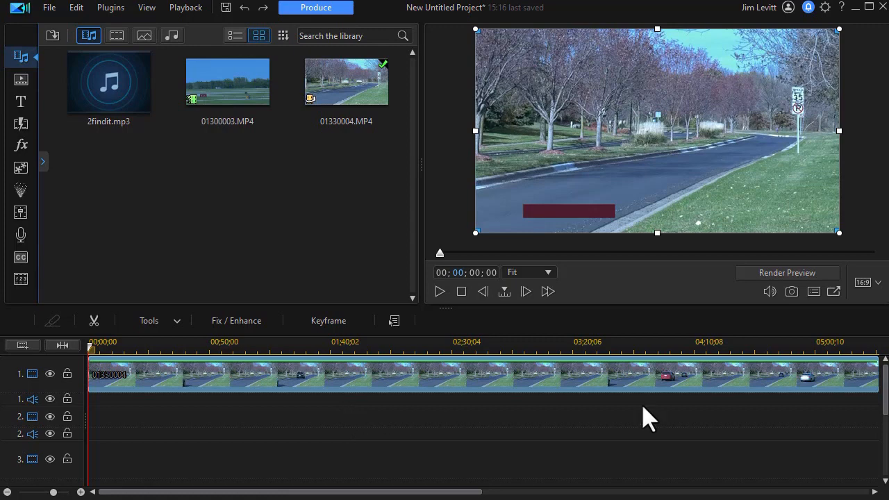
Reopen Magic Cut for the full-length 01330004 clip
mouse_move(883, 371)
mouse_down()
mouse_move(885, 455)
mouse_move(879, 373)
mouse_up()
click(164, 322)
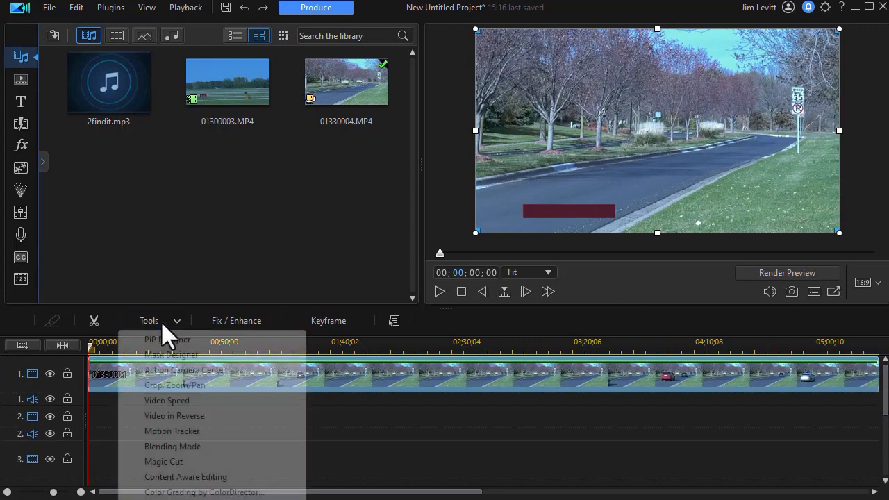
click(166, 461)
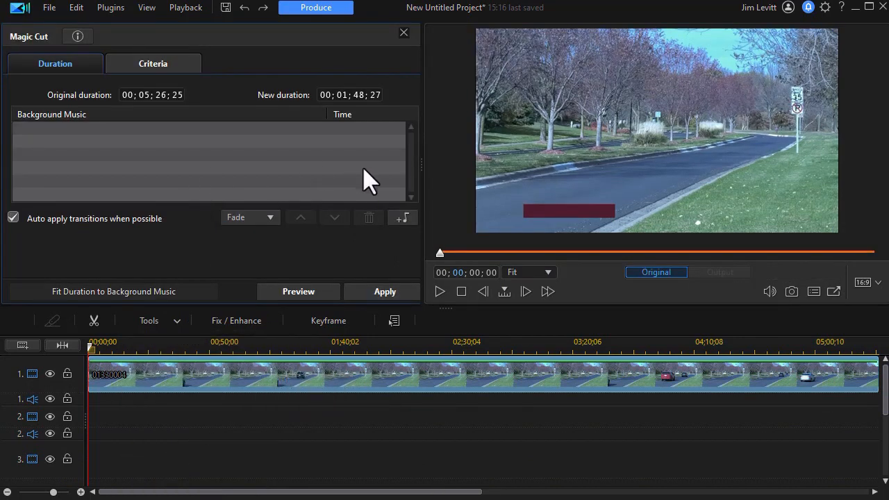